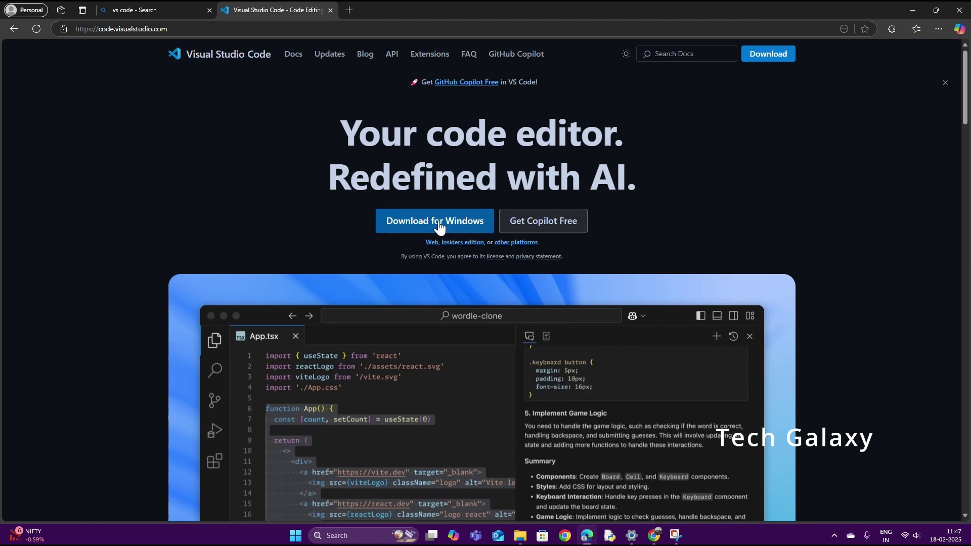
- Download Visual Studio Code for Windows and launch the downloaded installer
{"action": "left_click", "coordinate": [449, 222]}
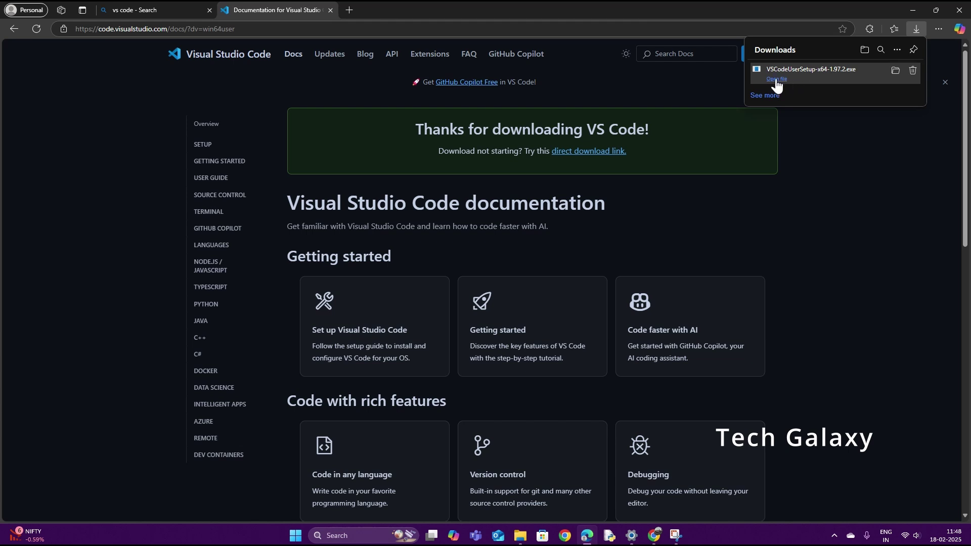
{"action": "left_click", "coordinate": [776, 80]}
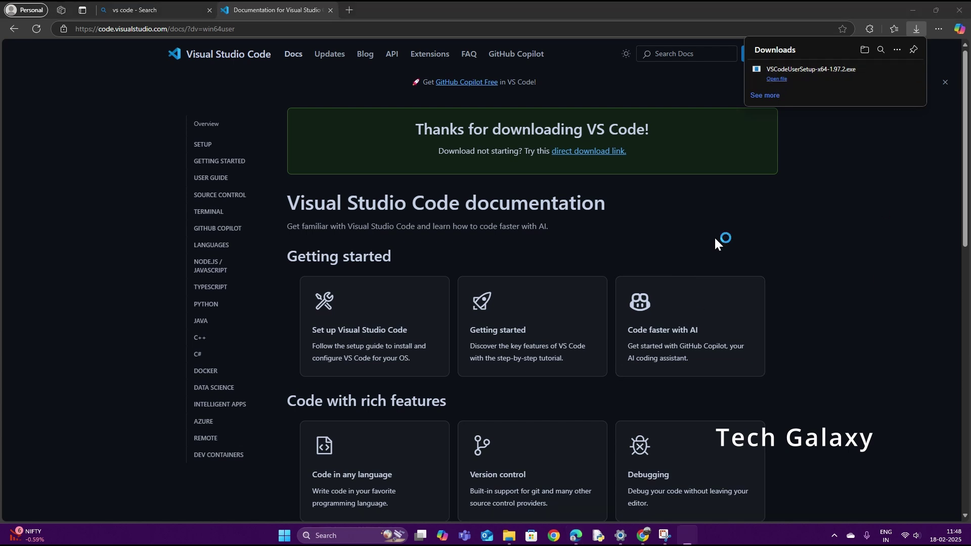
{"action": "left_click_drag", "start_coordinate": [388, 156], "coordinate": [355, 152]}
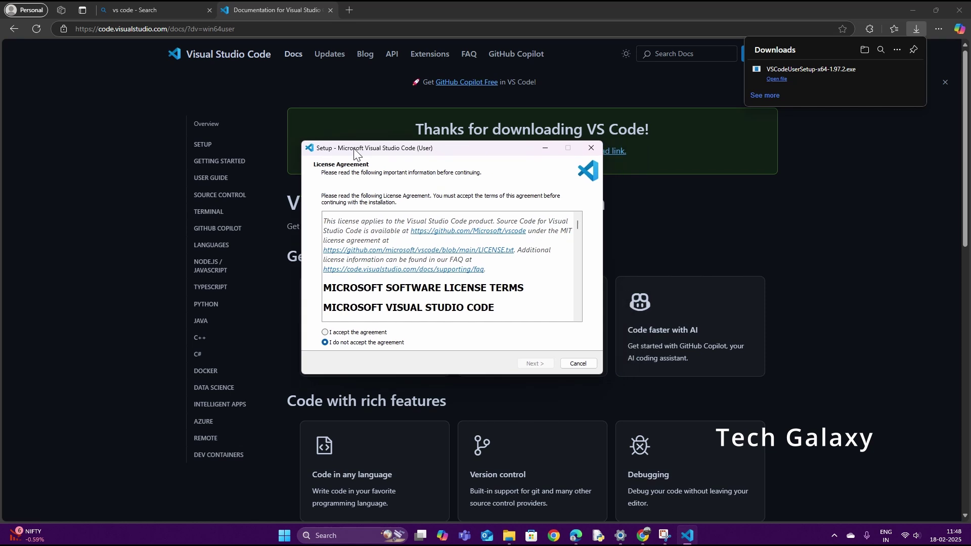
- Accept the license agreement and keep the default destination and Start Menu folders in the setup wizard
{"action": "left_click", "coordinate": [325, 332]}
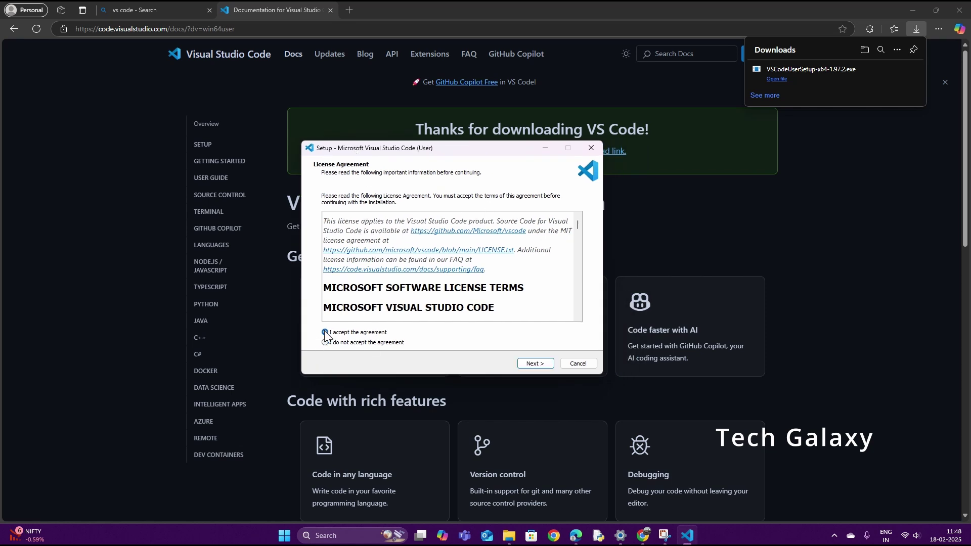
{"action": "left_click", "coordinate": [527, 361]}
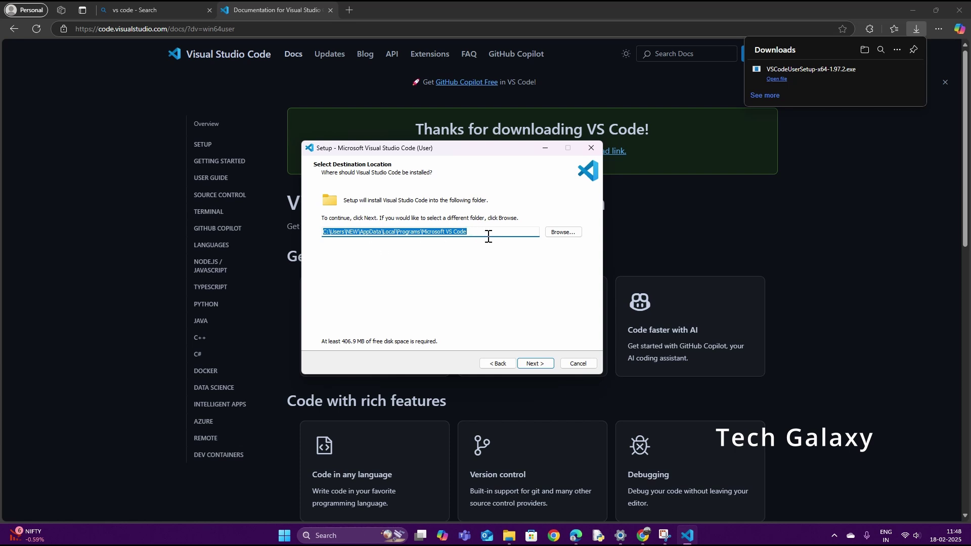
{"action": "left_click_drag", "start_coordinate": [472, 230], "coordinate": [306, 232]}
{"action": "left_click", "coordinate": [538, 363]}
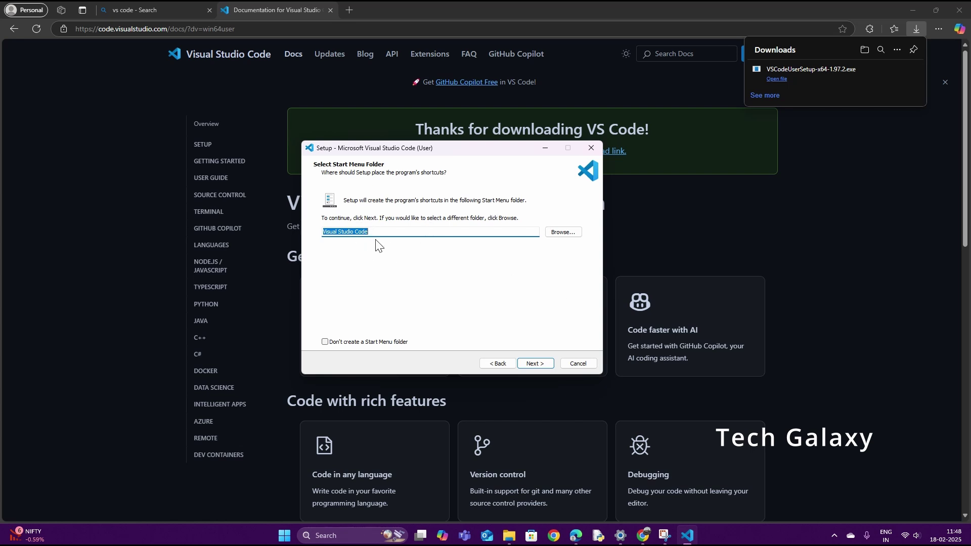
{"action": "left_click", "coordinate": [535, 363]}
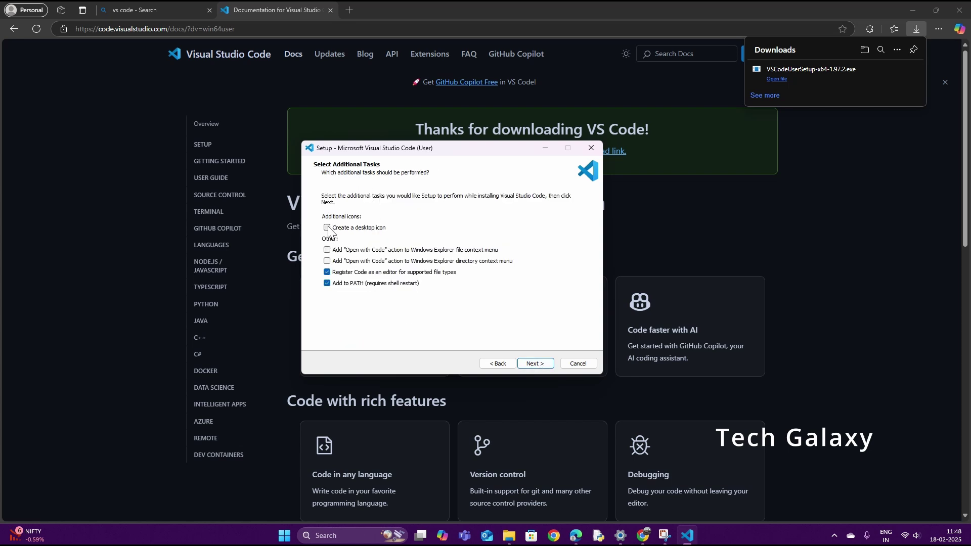
- Install Visual Studio Code with a desktop icon and both "Open with Code" Explorer actions, and launch it on finishing
{"action": "left_click", "coordinate": [327, 228]}
{"action": "left_click", "coordinate": [327, 249]}
{"action": "left_click", "coordinate": [540, 365]}
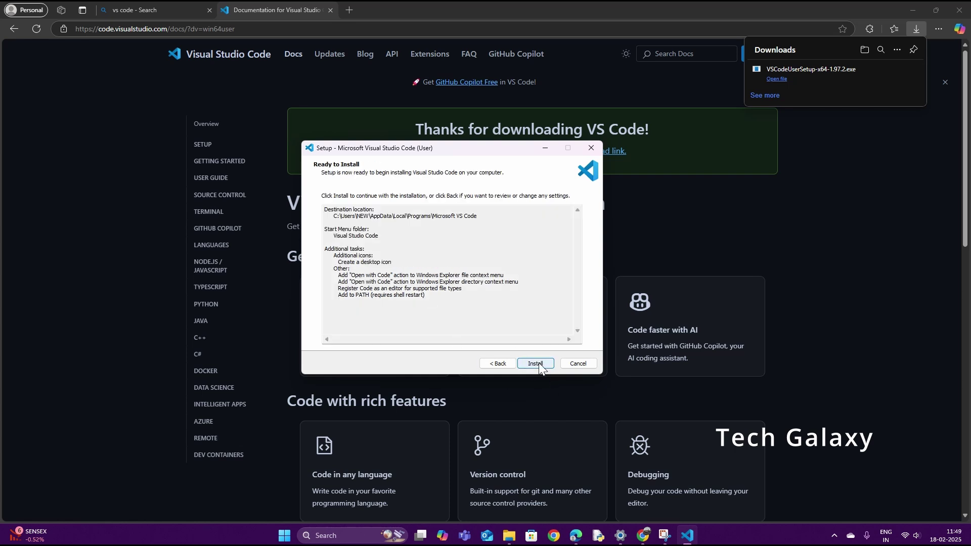
{"action": "left_click", "coordinate": [535, 363]}
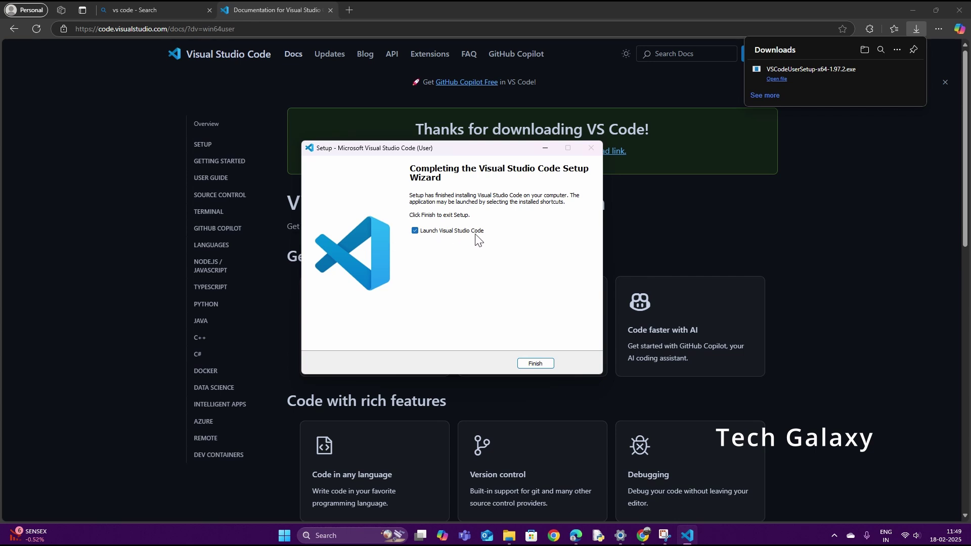
{"action": "left_click", "coordinate": [534, 362]}
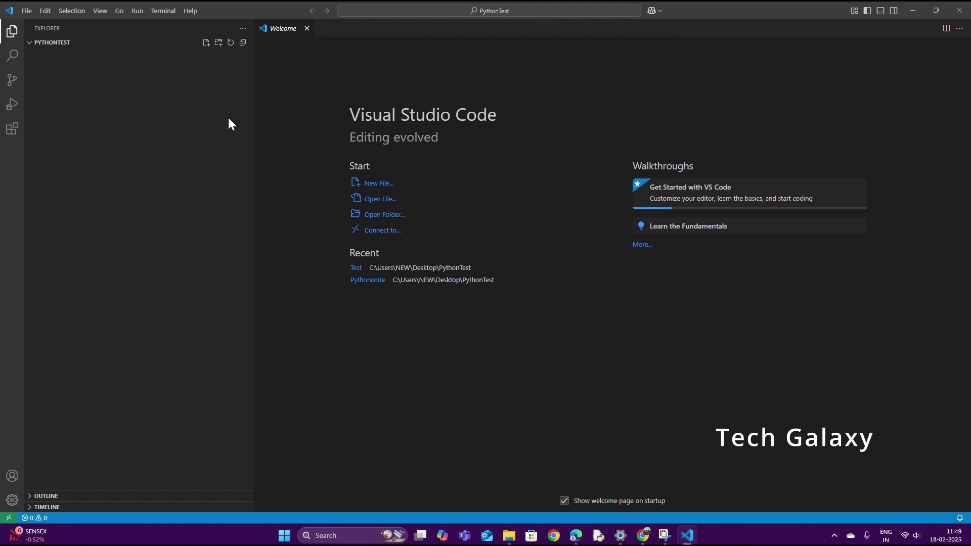
- Create a new file named first.py in the PythonTest folder
{"action": "left_click", "coordinate": [24, 11]}
{"action": "left_click", "coordinate": [71, 39]}
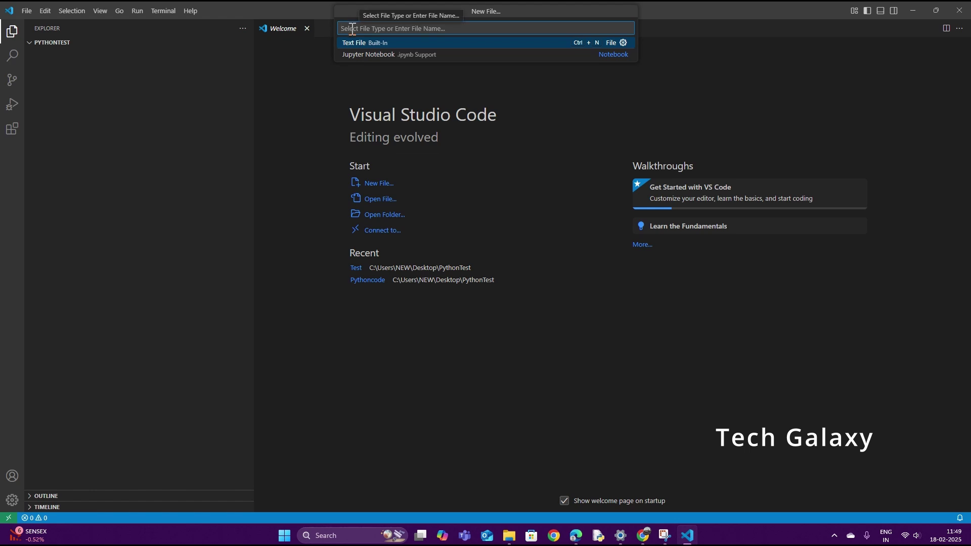
{"action": "type", "text": "python"}
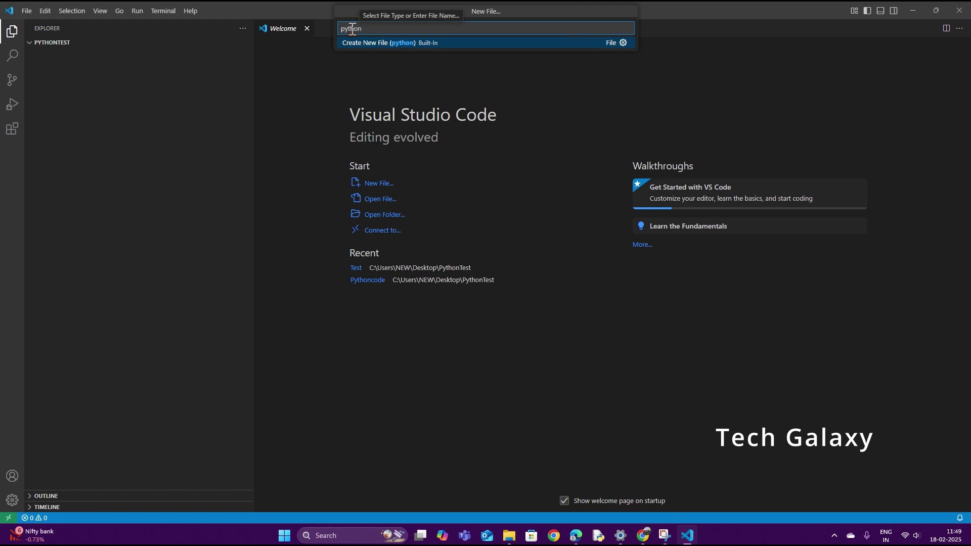
{"action": "left_click", "coordinate": [368, 43]}
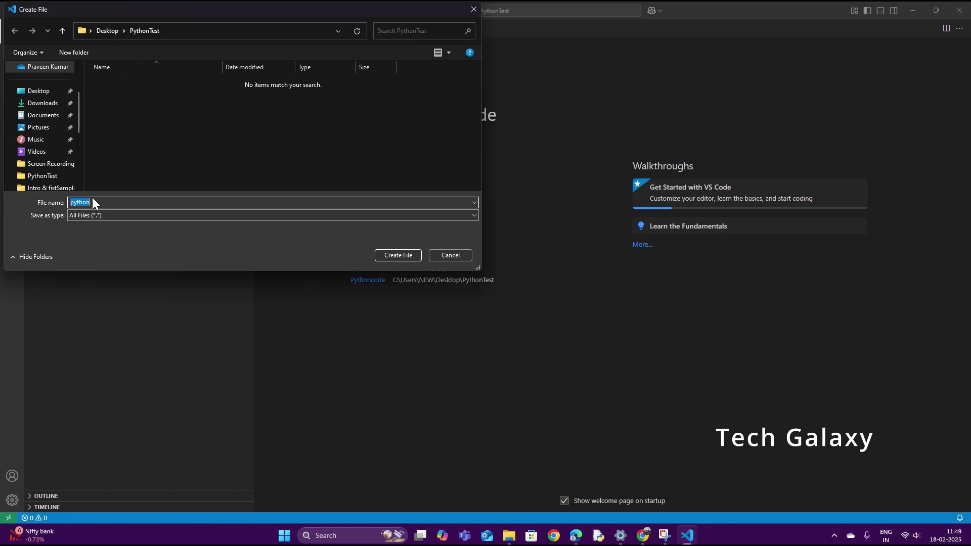
{"action": "type", "text": "first.py"}
{"action": "left_click", "coordinate": [394, 255]}
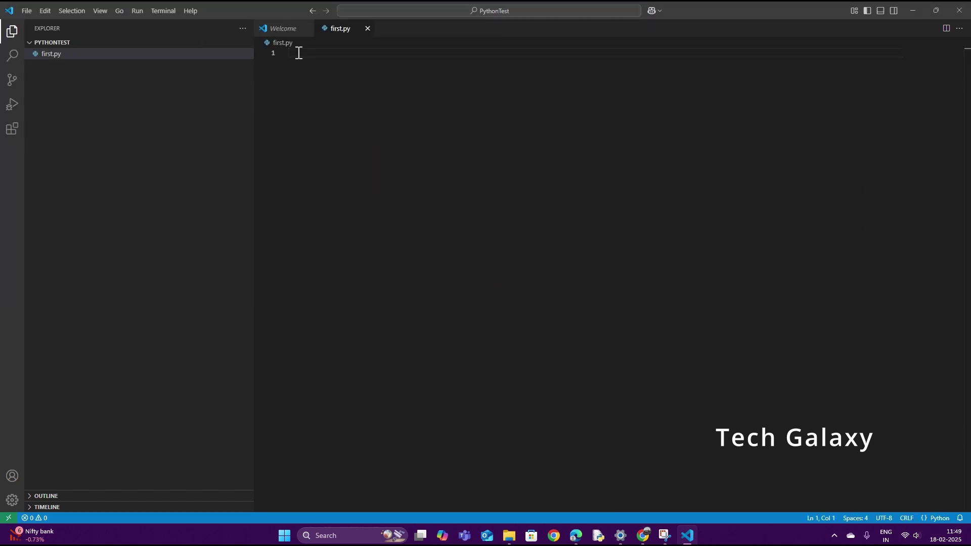
- Write the statement print("welcome") on the first line of first.py
{"action": "type", "text": "w"}
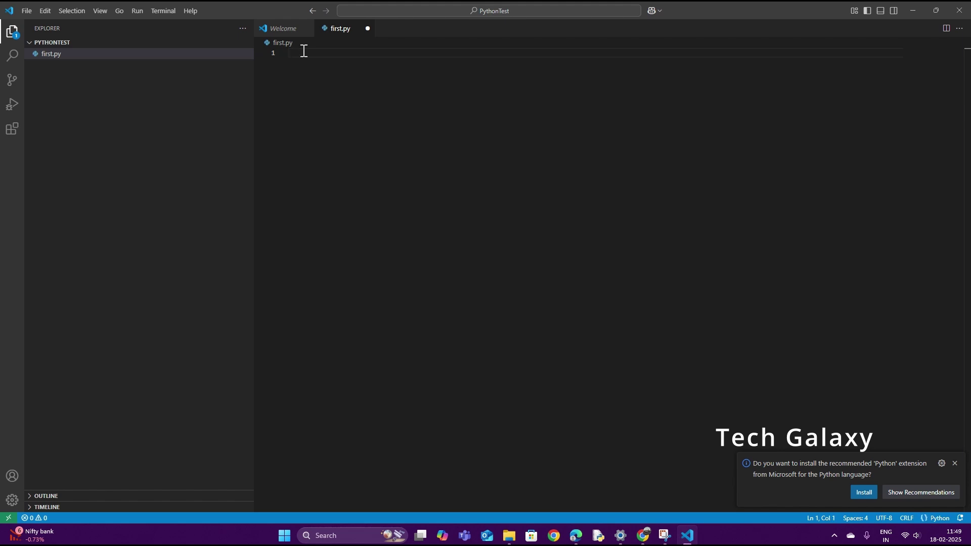
{"action": "type", "text": "rint()"}
{"action": "type", "text": "\"\""}
{"action": "type", "text": "welcom"}
{"action": "type", "text": "e"}
{"action": "left_click", "coordinate": [326, 83]}
- Try to run first.py without debugging, then find and install Microsoft's Python extension from the Marketplace
{"action": "left_click", "coordinate": [141, 14]}
{"action": "left_click", "coordinate": [189, 36]}
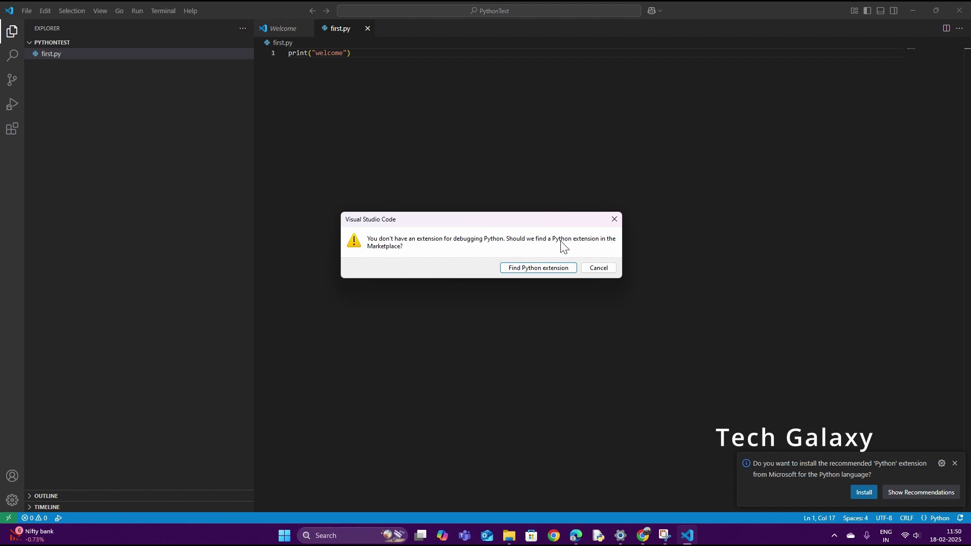
{"action": "left_click_drag", "start_coordinate": [415, 223], "coordinate": [395, 210]}
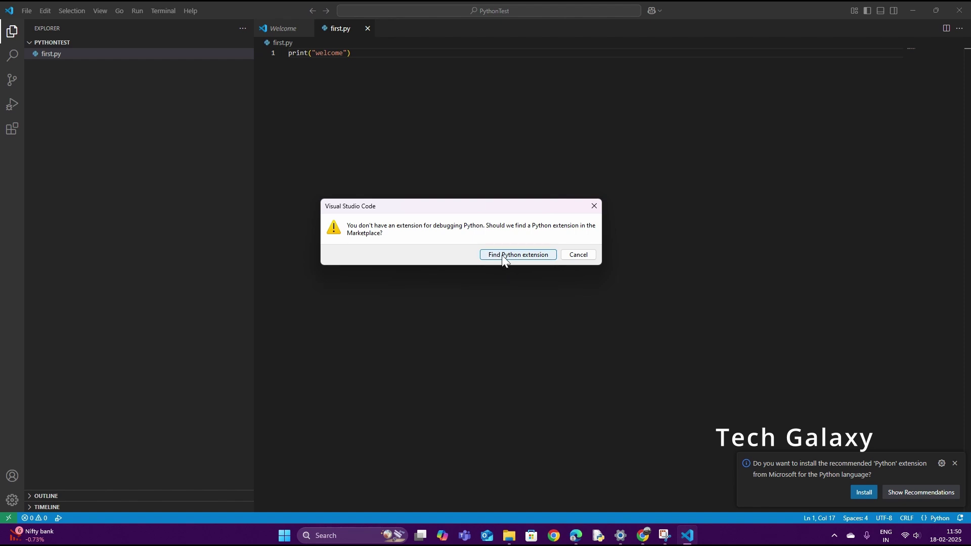
{"action": "left_click", "coordinate": [519, 254]}
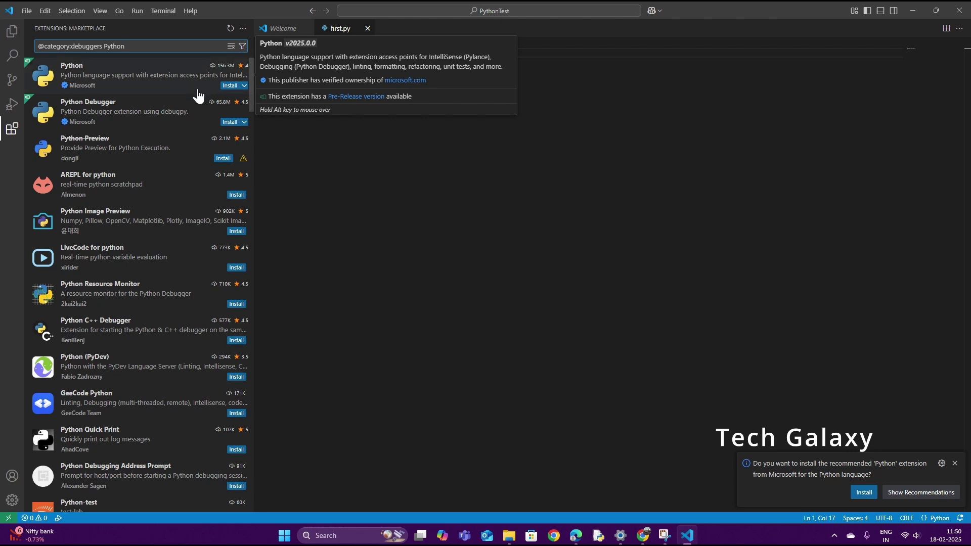
{"action": "left_click", "coordinate": [229, 86]}
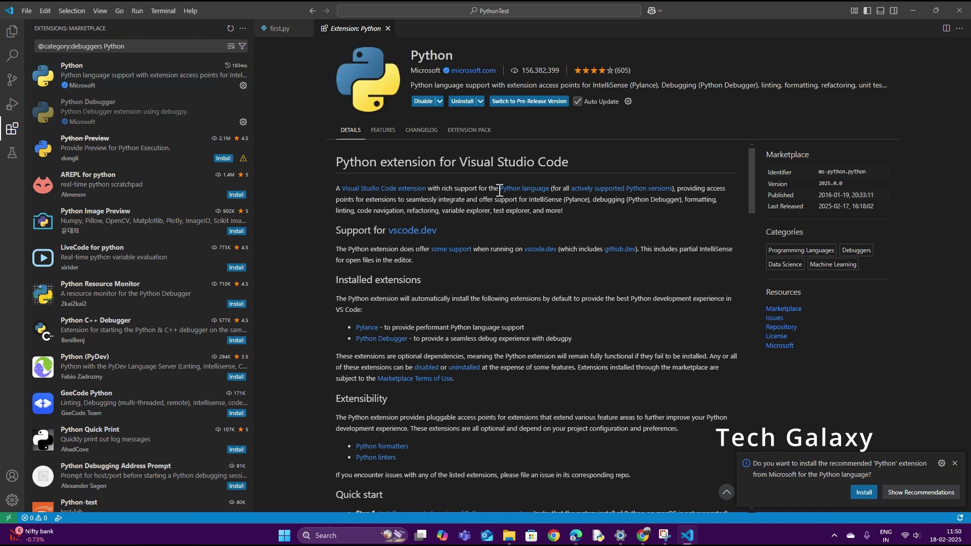
- Return to first.py and debug it with the Python Debugger, checking its terminal output
{"action": "left_click", "coordinate": [277, 29]}
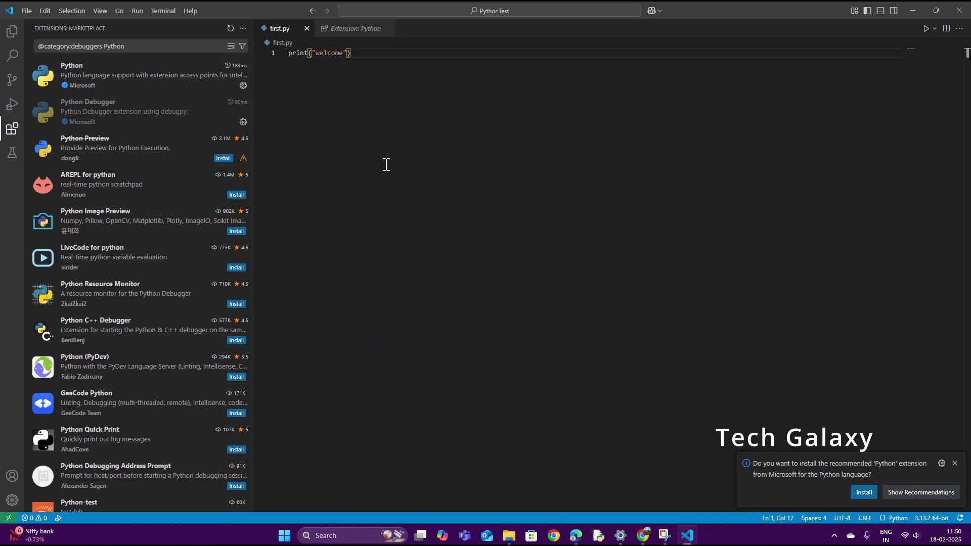
{"action": "left_click", "coordinate": [137, 11]}
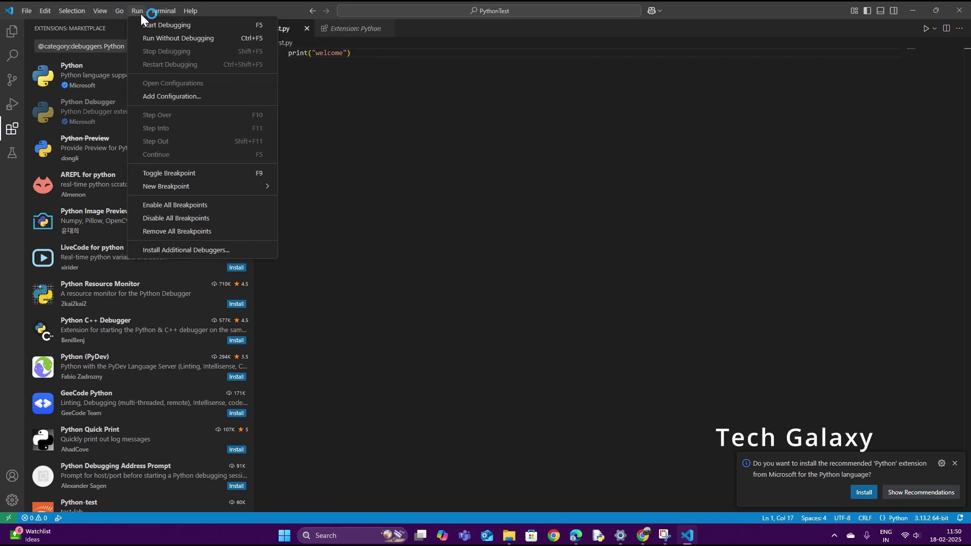
{"action": "left_click", "coordinate": [144, 26]}
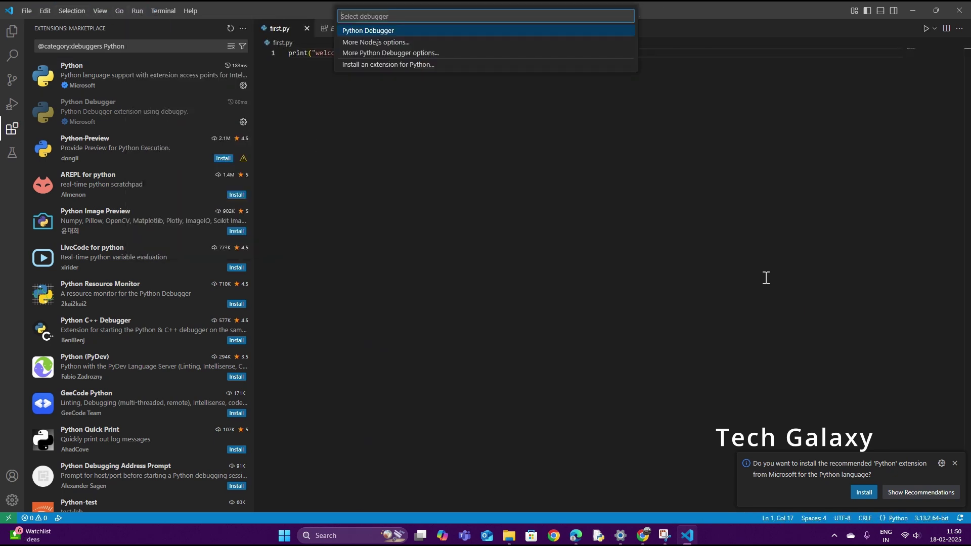
{"action": "left_click", "coordinate": [378, 30]}
{"action": "left_click", "coordinate": [379, 43]}
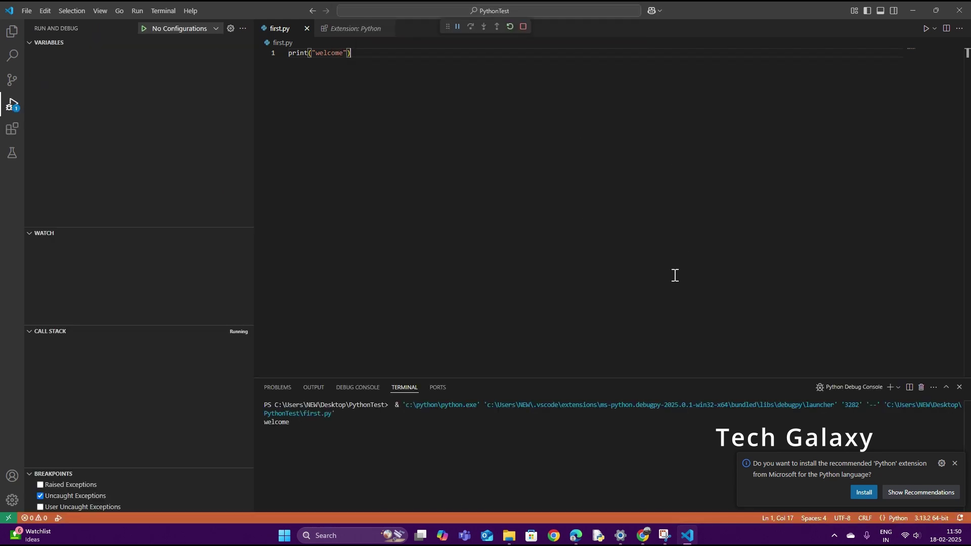
{"action": "double_click", "coordinate": [270, 421]}
- Extend the printed text in first.py to "welcome to python " and debug the file again
{"action": "left_click", "coordinate": [342, 52]}
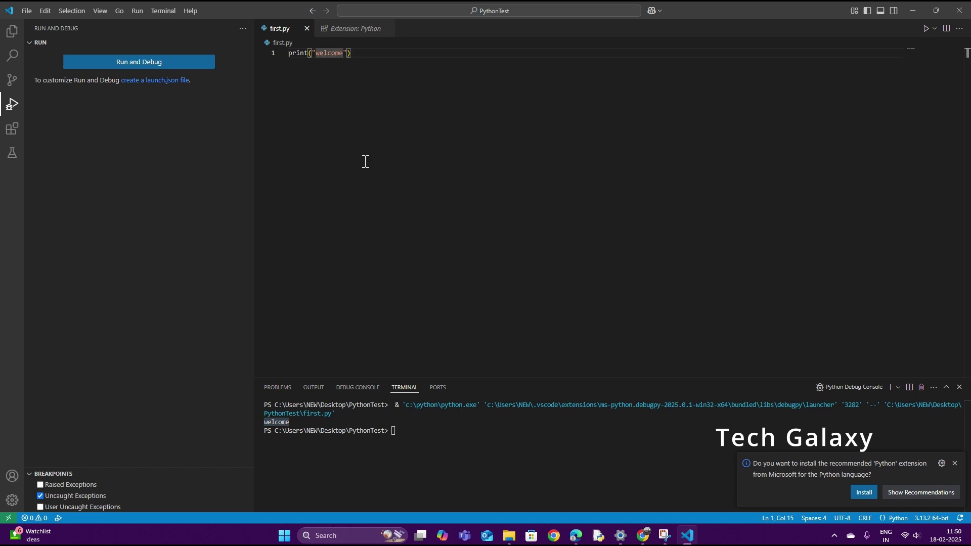
{"action": "type", "text": "to python"}
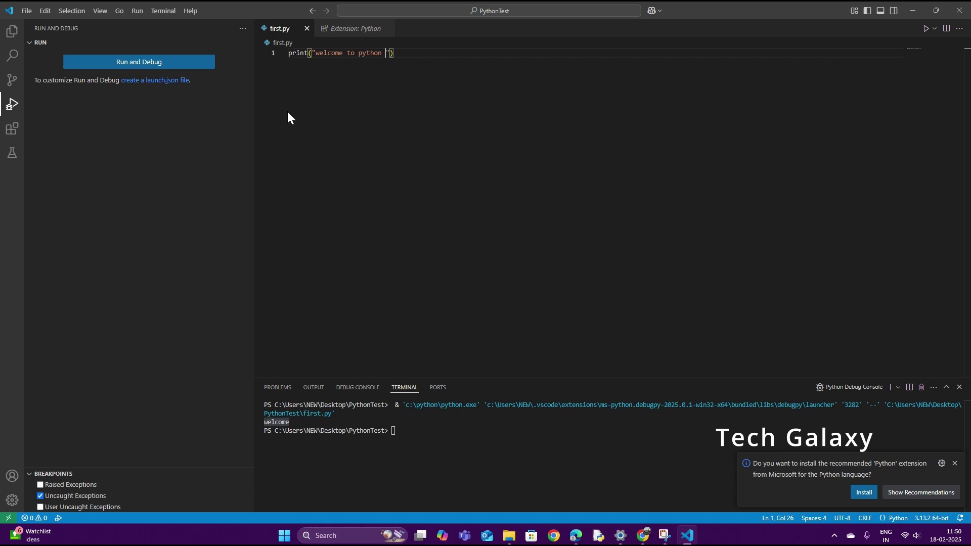
{"action": "left_click", "coordinate": [129, 10]}
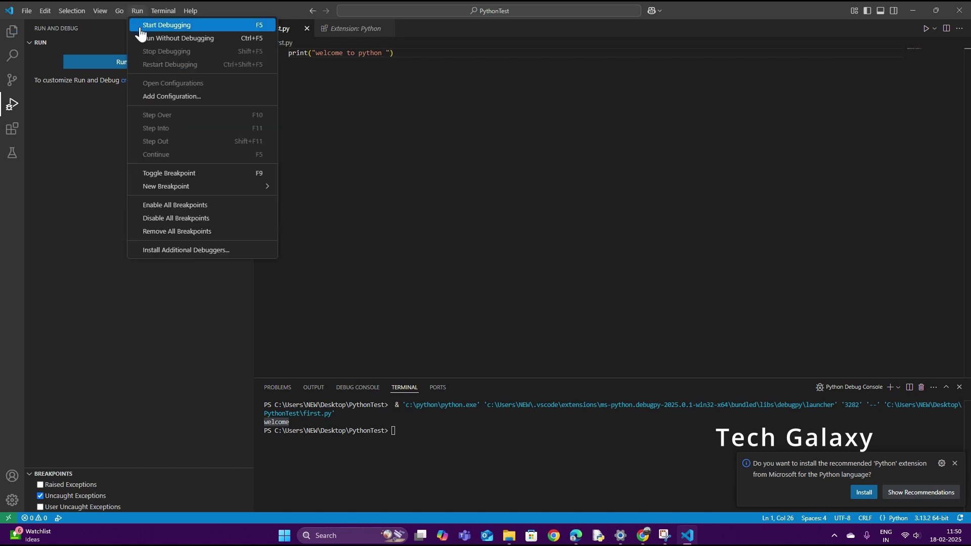
{"action": "left_click", "coordinate": [144, 26]}
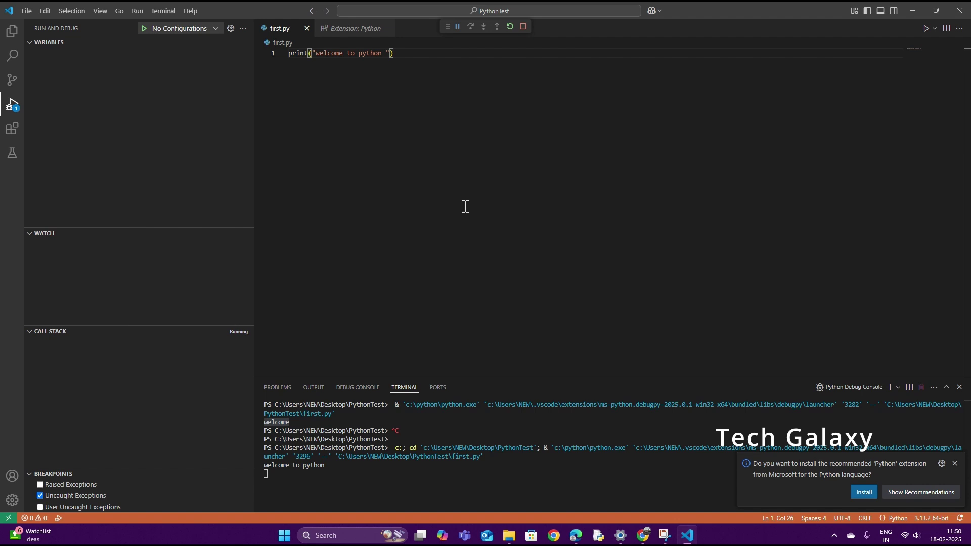
{"action": "double_click", "coordinate": [314, 465]}
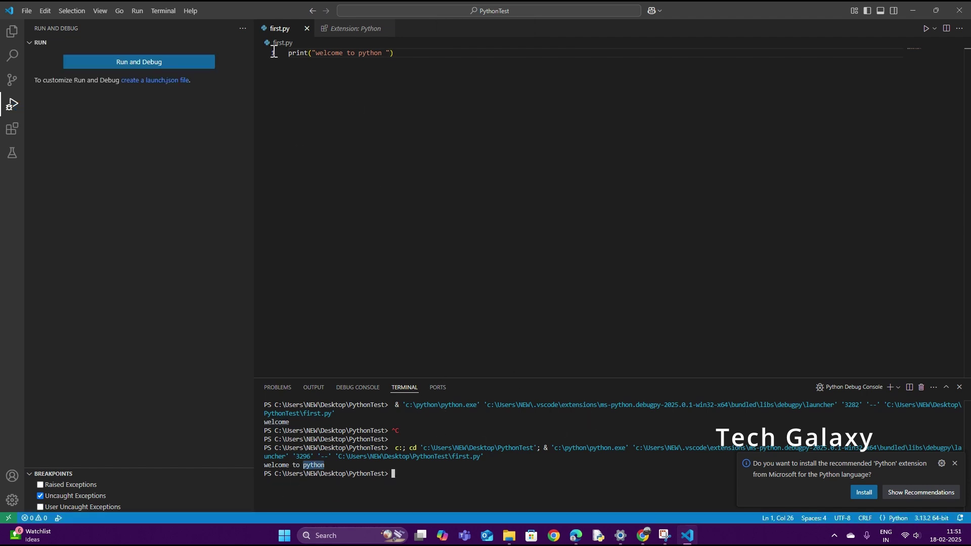
- Close Visual Studio Code and reopen the PythonTest folder from File Explorer using Open with Code
{"action": "left_click", "coordinate": [510, 537]}
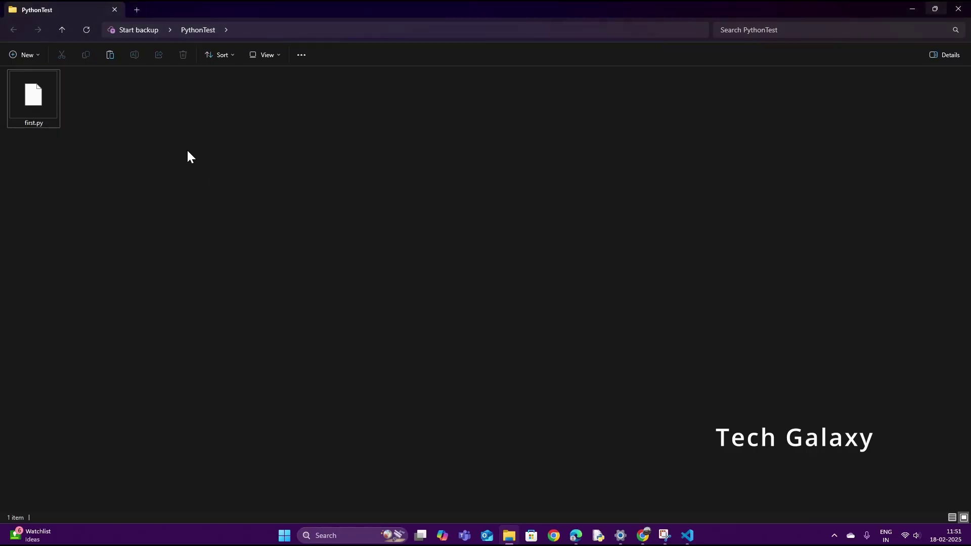
{"action": "left_click", "coordinate": [686, 535]}
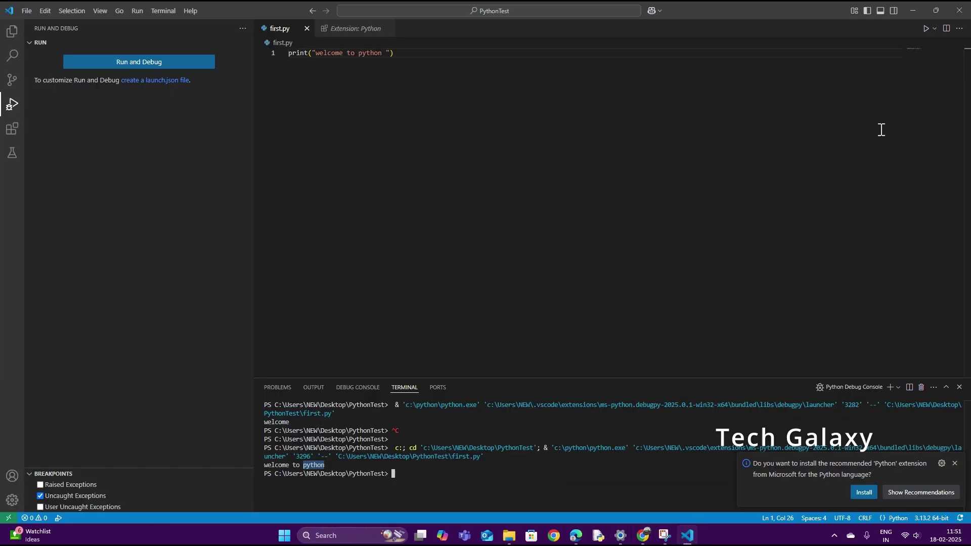
{"action": "left_click", "coordinate": [959, 10]}
{"action": "right_click", "coordinate": [143, 137]}
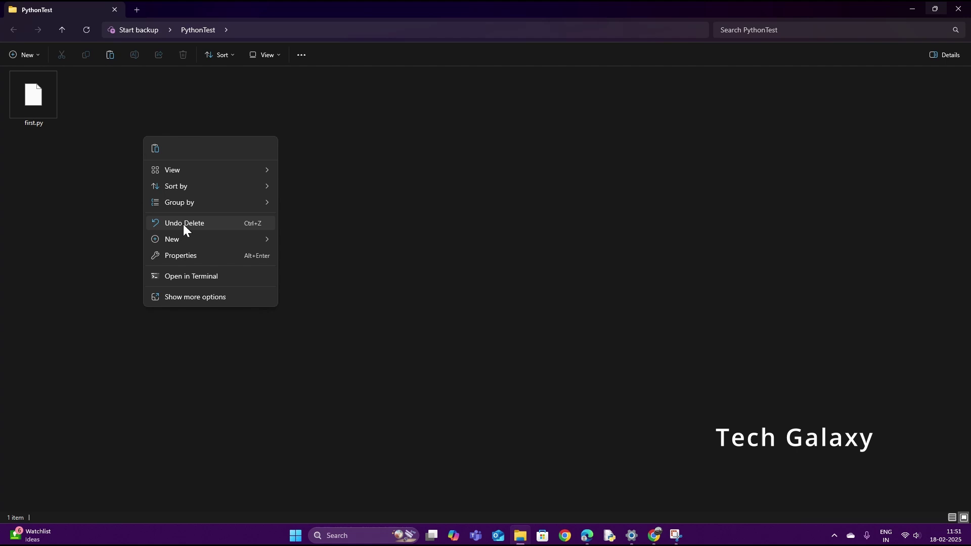
{"action": "left_click", "coordinate": [186, 298]}
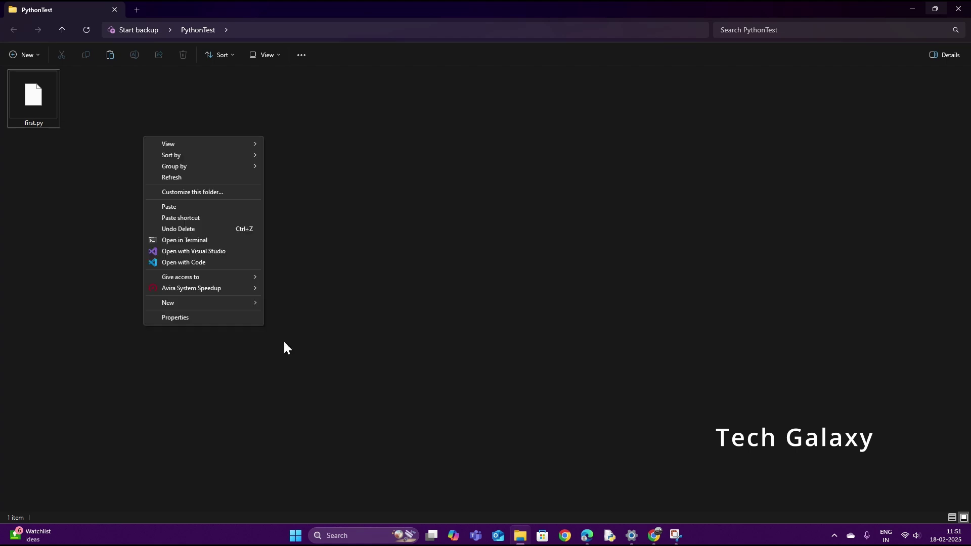
{"action": "left_click", "coordinate": [184, 262]}
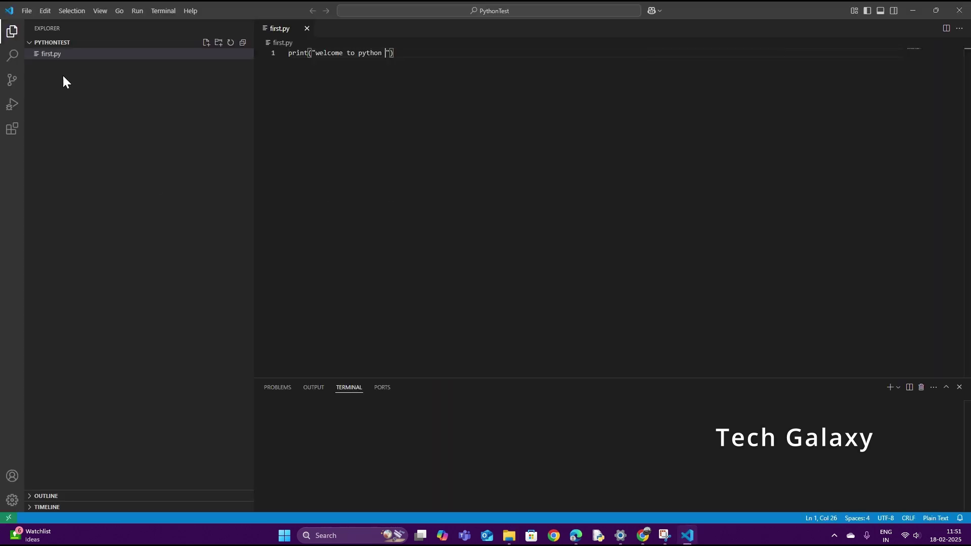